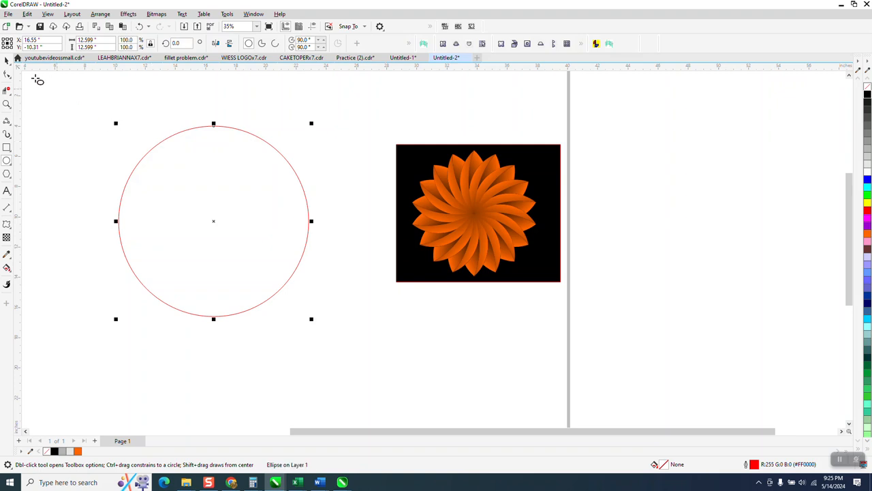
# Step: Move the finished flower sample beyond the page's right edge and place an overlapping copy of the circle about 9 inches to its right
pyautogui.moveTo(384, 133); pyautogui.dragTo(662, 307)
pyautogui.moveTo(443, 218); pyautogui.dragTo(627, 225)
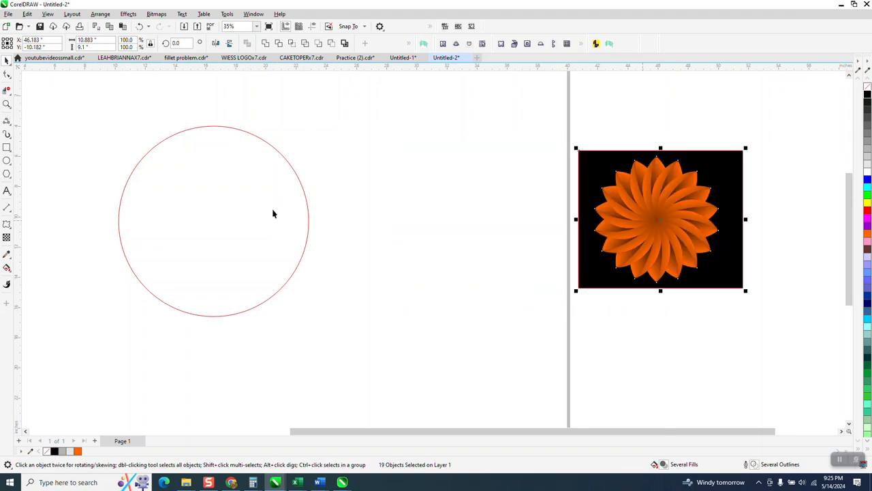
pyautogui.click(309, 221)
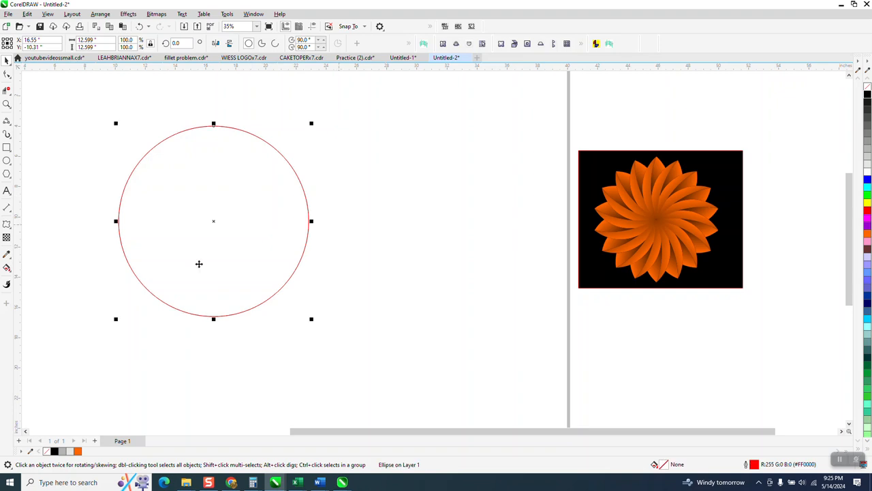
pyautogui.moveTo(214, 222); pyautogui.dragTo(350, 222)
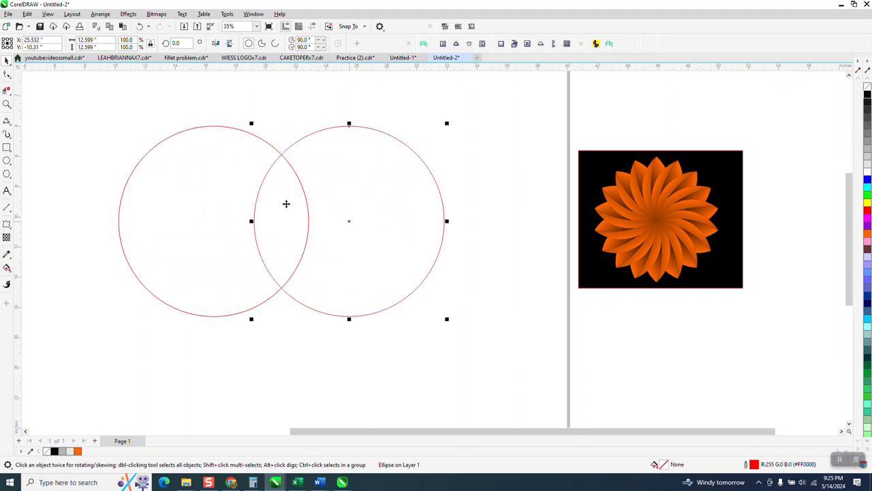
# Step: Smart-fill the overlap between the two circles with orange and no outline
pyautogui.click(7, 268)
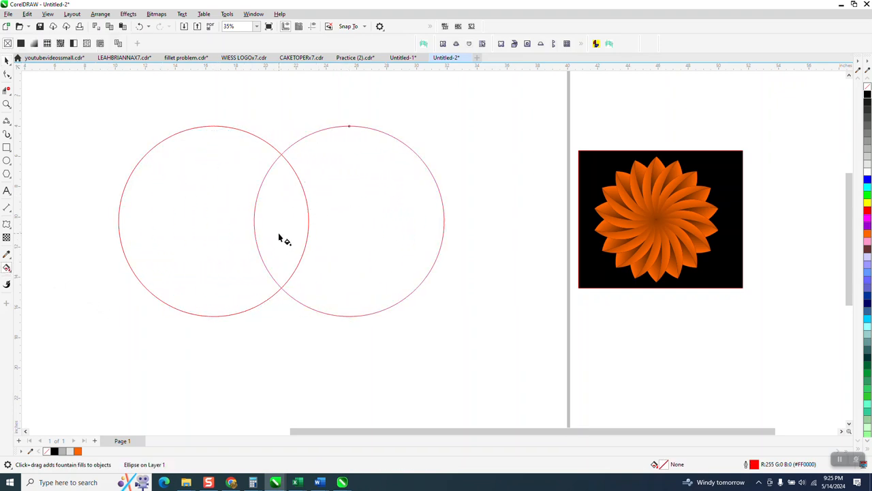
pyautogui.click(10, 272)
pyautogui.click(40, 278)
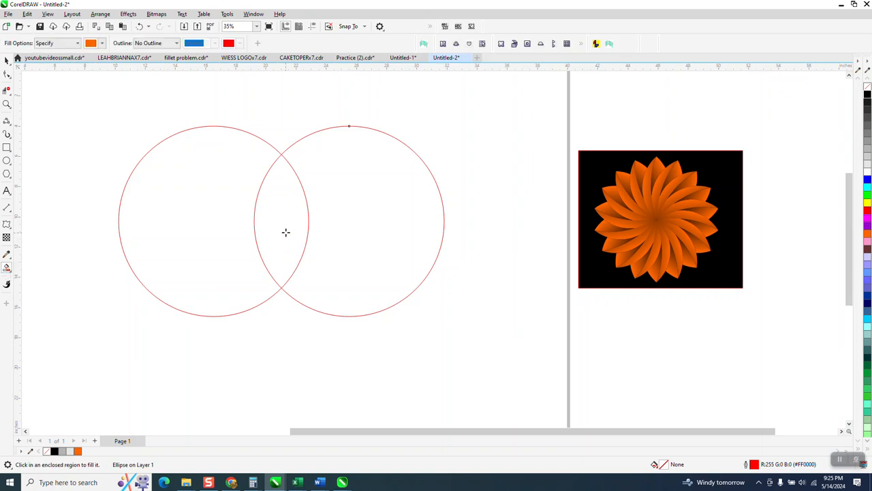
pyautogui.click(286, 233)
pyautogui.click(6, 62)
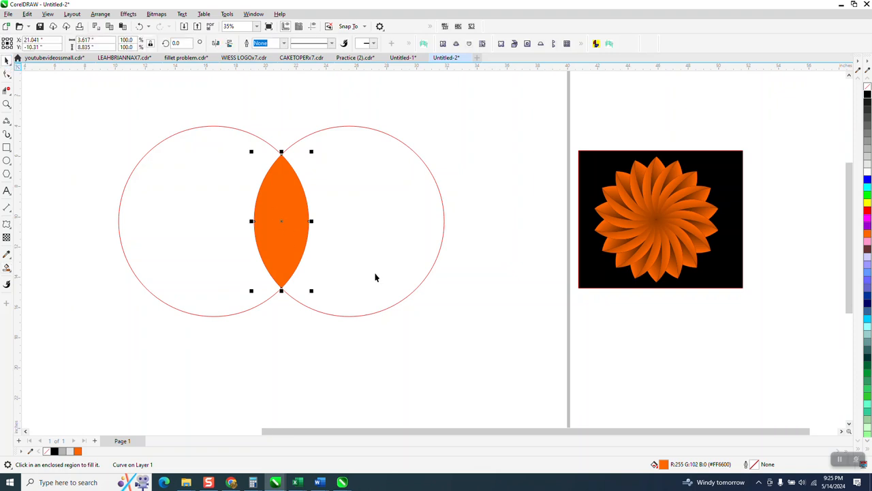
# Step: Clear the circles away from the orange petal, moving one past the page's left edge and deleting the other
pyautogui.scroll(-1, 376, 277)
pyautogui.moveTo(380, 255); pyautogui.dragTo(43, 261)
pyautogui.moveTo(194, 240); pyautogui.dragTo(68, 259)
pyautogui.press('Delete')
# Step: Remove the petal's orange fill and give it a black outline
pyautogui.click(295, 230)
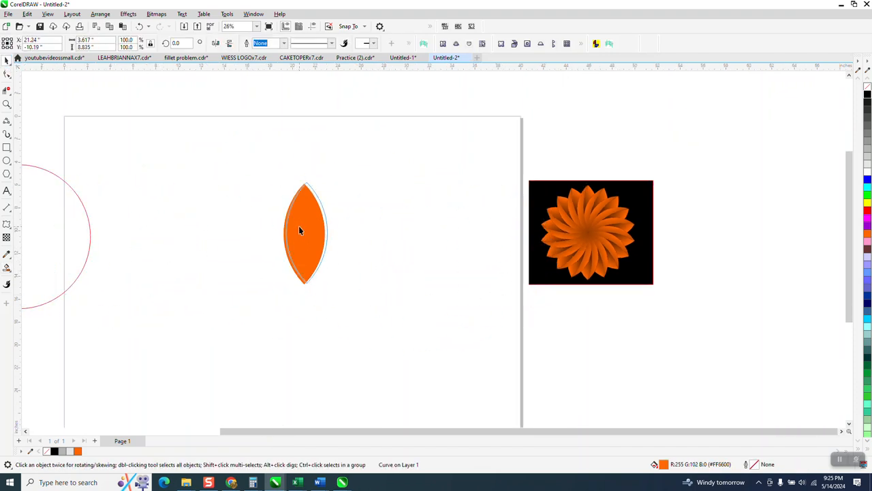
pyautogui.click(867, 87)
pyautogui.rightClick(868, 94)
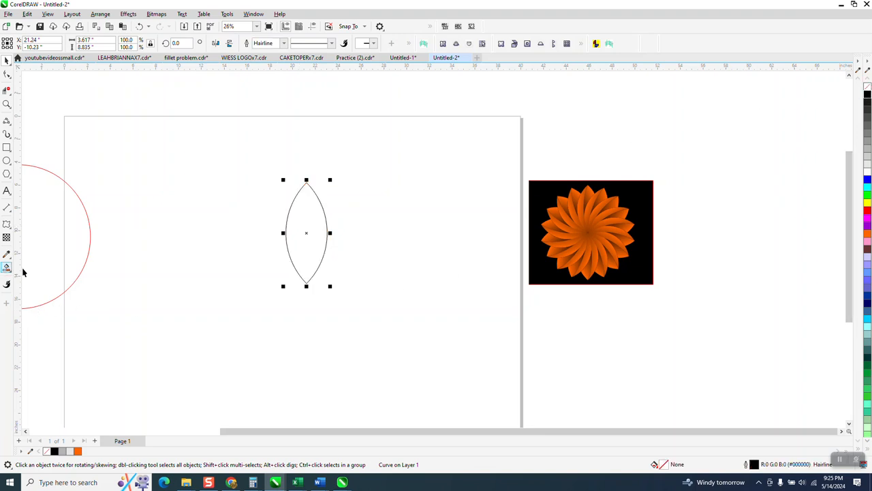
# Step: Draw a 3-Point Curve from the petal's top tip to its bottom tip, bowed slightly toward the left edge
pyautogui.click(6, 103)
pyautogui.moveTo(227, 177); pyautogui.dragTo(452, 314)
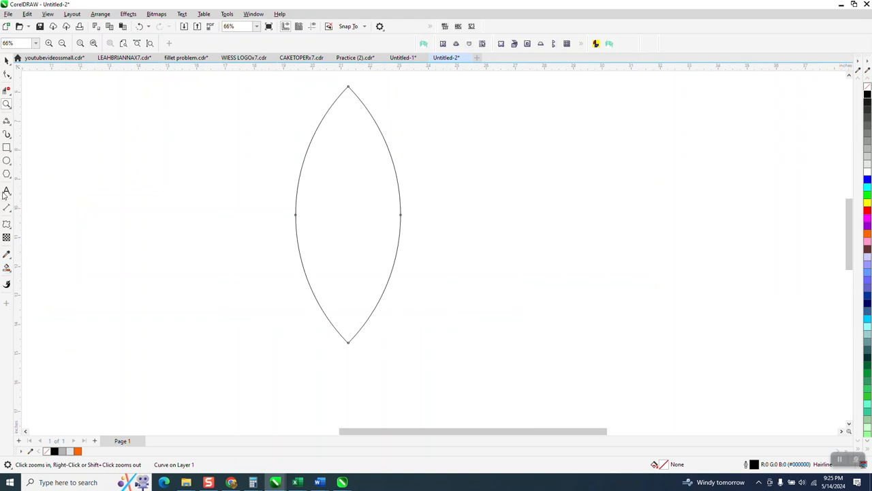
pyautogui.click(10, 127)
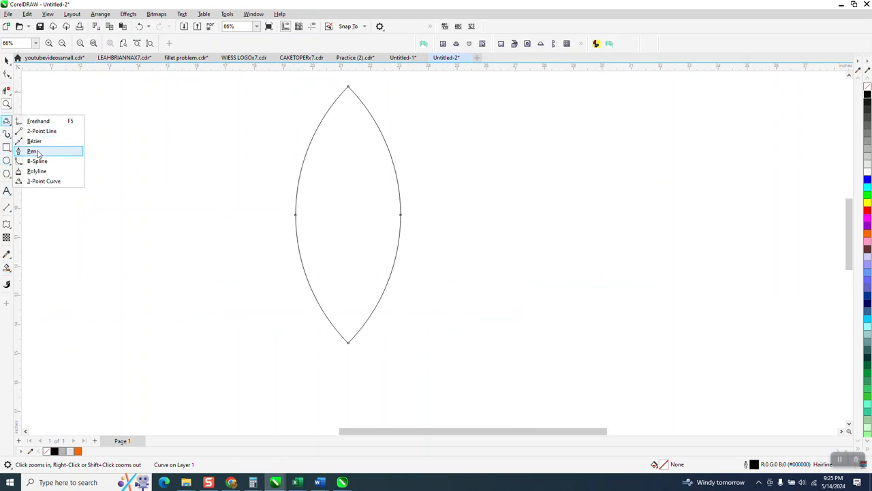
pyautogui.click(38, 181)
pyautogui.moveTo(349, 86); pyautogui.dragTo(349, 343)
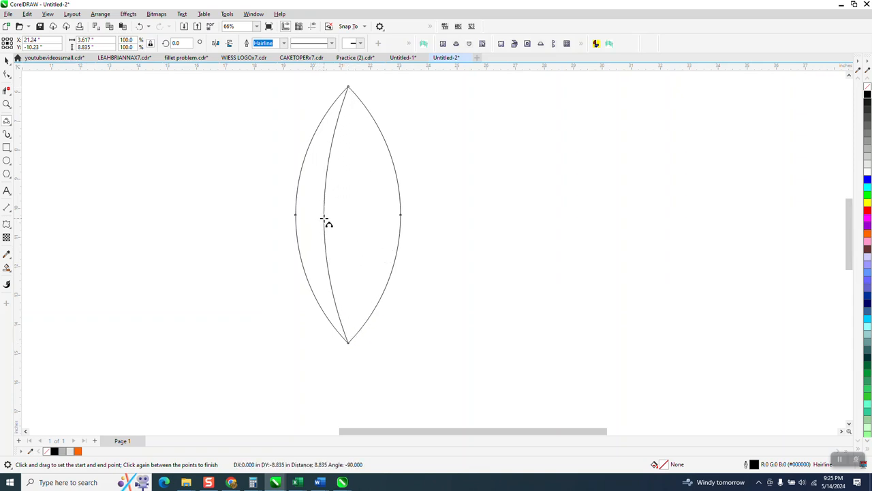
pyautogui.click(323, 217)
# Step: Add a node to the upper part of the inner curve and bend the curve into a gentle S-shape
pyautogui.click(7, 74)
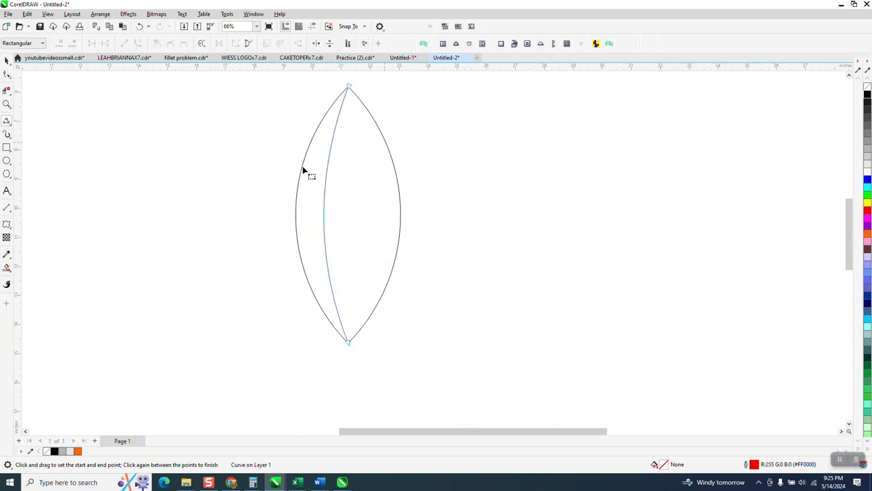
pyautogui.click(326, 176)
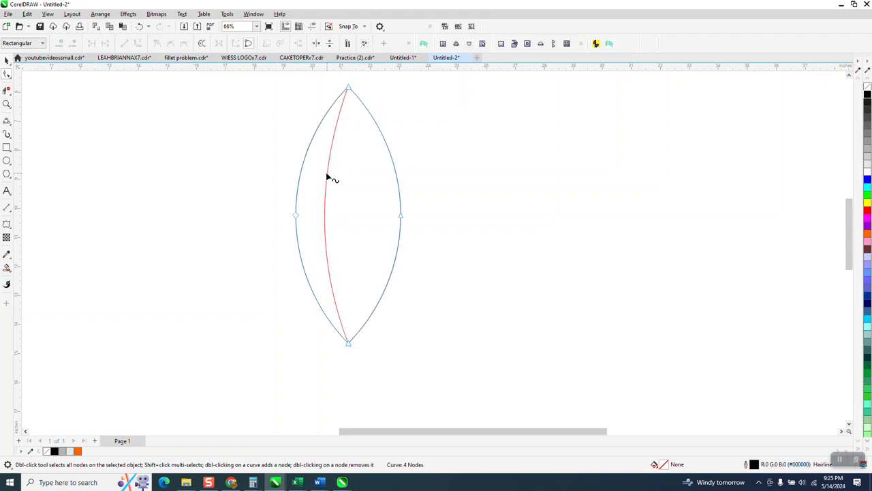
pyautogui.click(328, 175)
pyautogui.moveTo(332, 148); pyautogui.dragTo(319, 153)
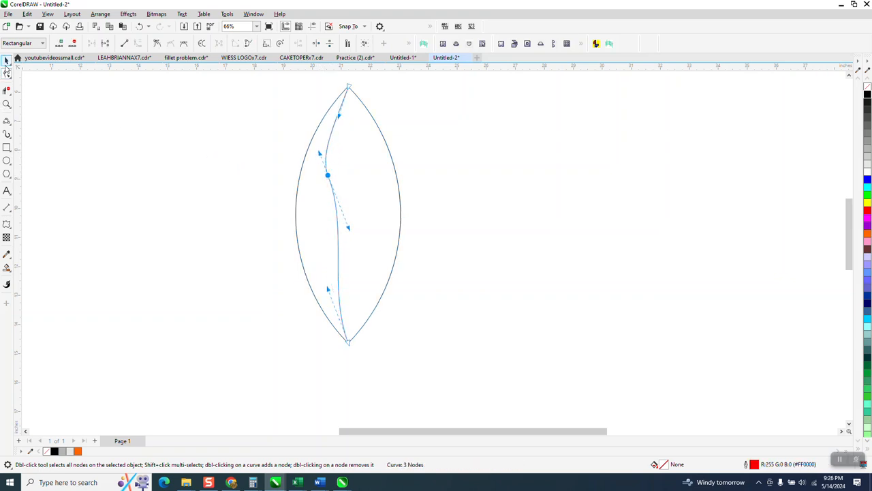
# Step: Group the petal outline with its inner S-curve
pyautogui.click(7, 60)
pyautogui.scroll(-2, 376, 228)
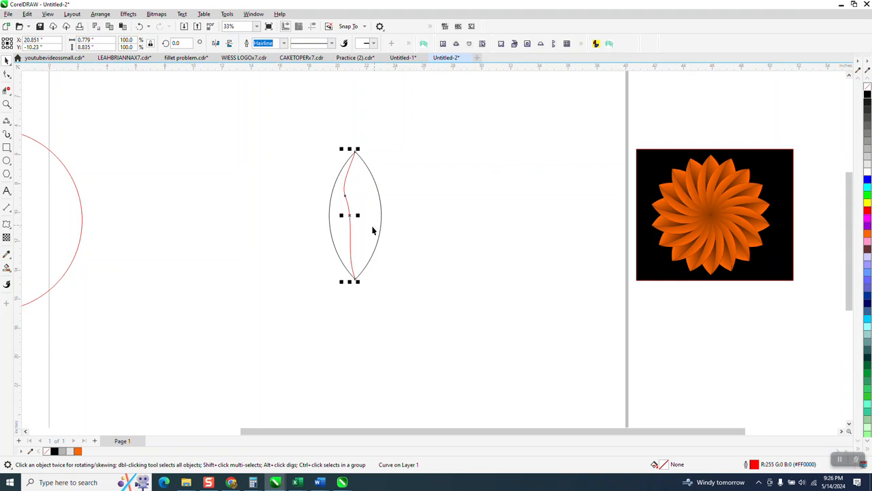
pyautogui.moveTo(305, 148); pyautogui.dragTo(453, 339)
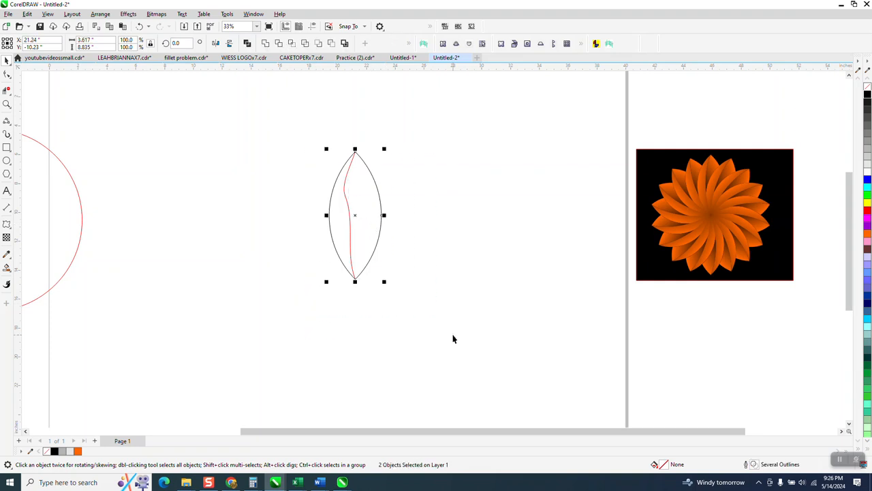
pyautogui.hotkey('ctrl', 'g')
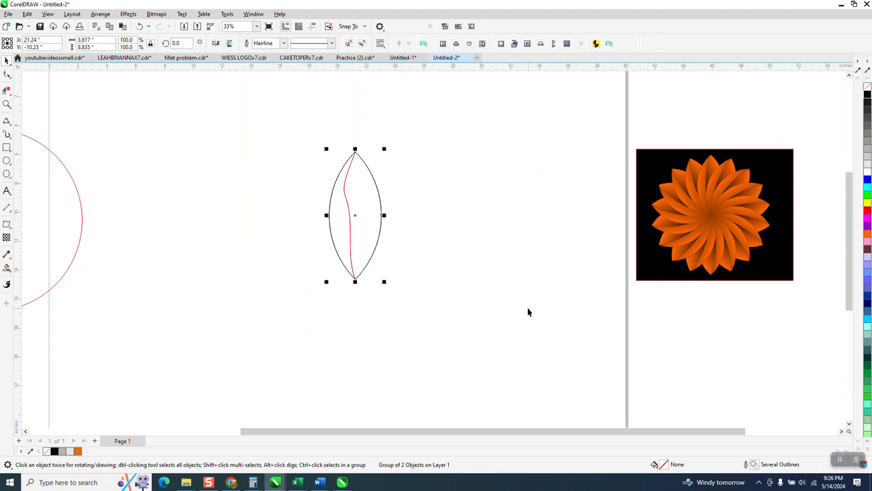
# Step: Set the group's rotation center on the bottom tip and create a copy rotated 20 degrees about it
pyautogui.click(355, 216)
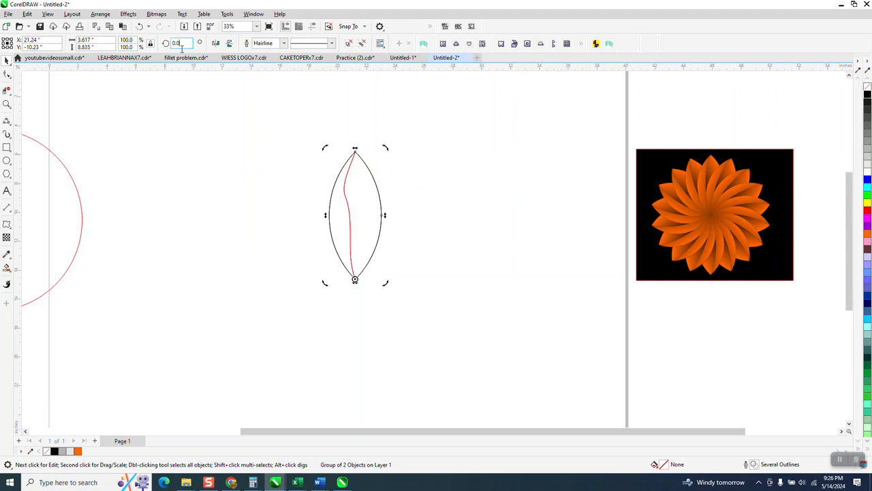
pyautogui.write('20')
pyautogui.press('Return')
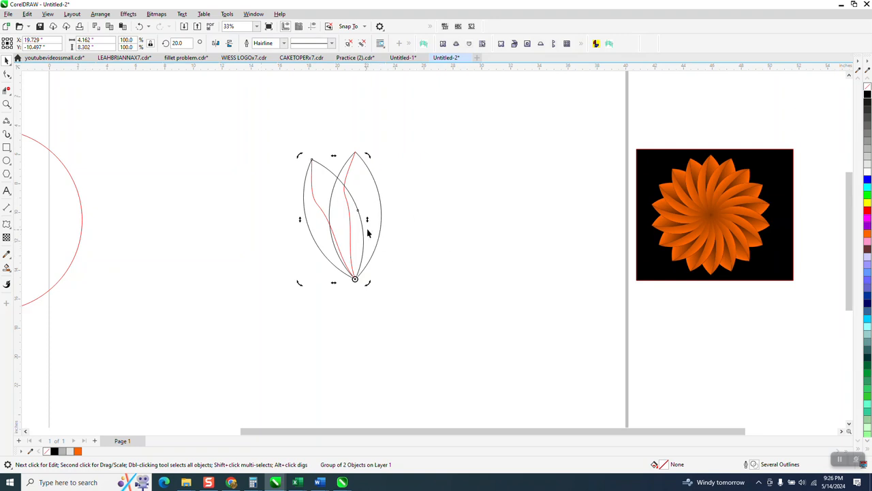
# Step: Delete the lower segment of the rotated petal's inner curve where it crosses the upright petal, using Virtual Segment Delete
pyautogui.click(6, 268)
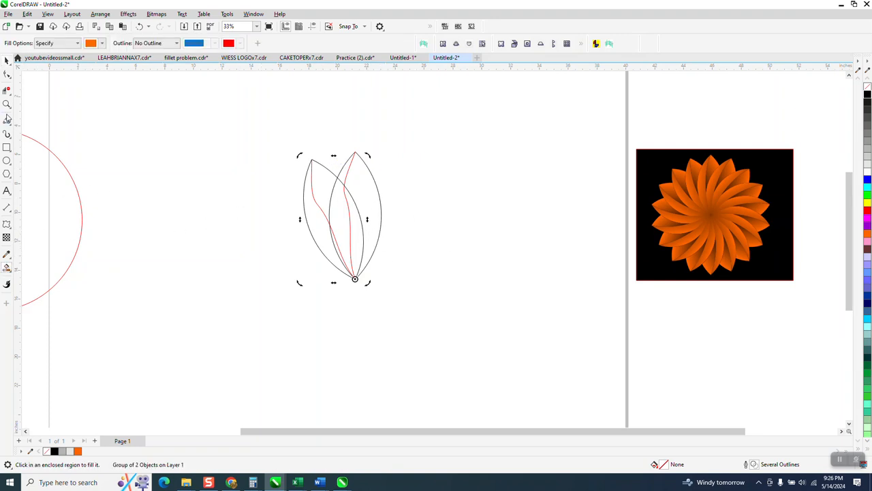
pyautogui.click(7, 103)
pyautogui.moveTo(283, 139); pyautogui.dragTo(503, 322)
pyautogui.click(7, 91)
pyautogui.click(9, 95)
pyautogui.click(48, 111)
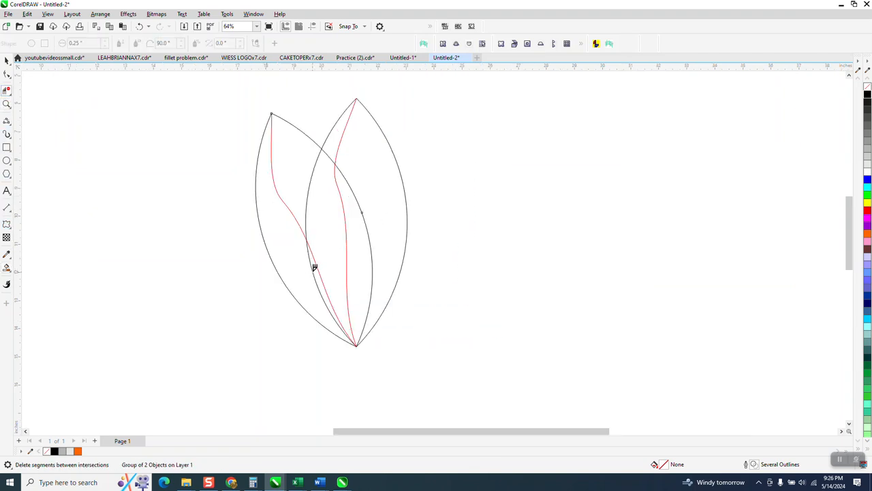
pyautogui.click(315, 270)
# Step: Smart-fill the rotated petal's two sections outside the upright petal in orange and nudge them about 5 inches left of the outlines
pyautogui.click(7, 269)
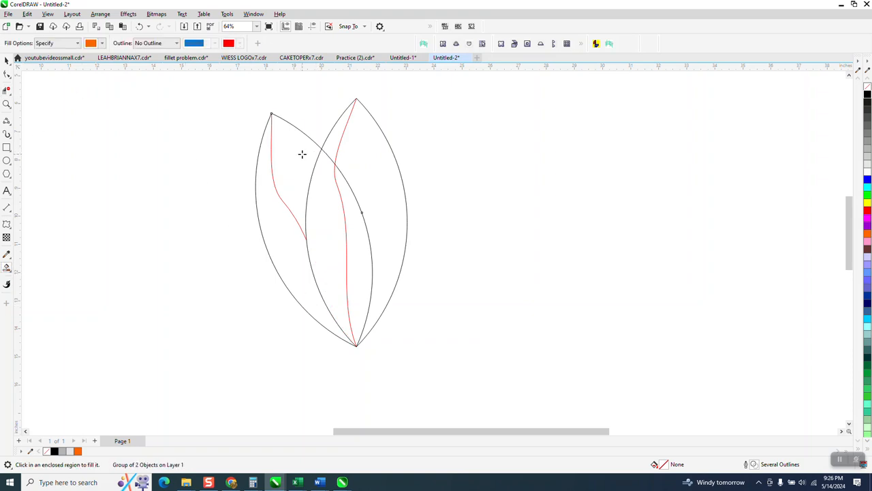
pyautogui.click(302, 154)
pyautogui.press('Left')
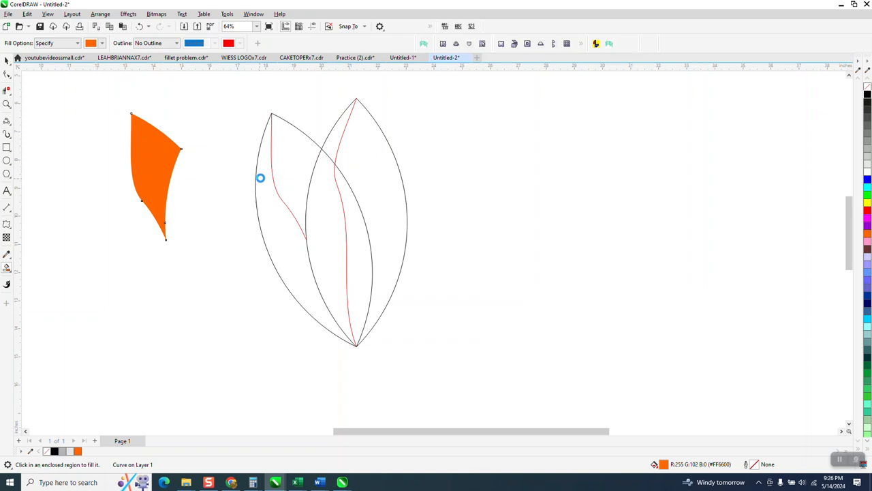
pyautogui.click(259, 178)
pyautogui.press('Left')
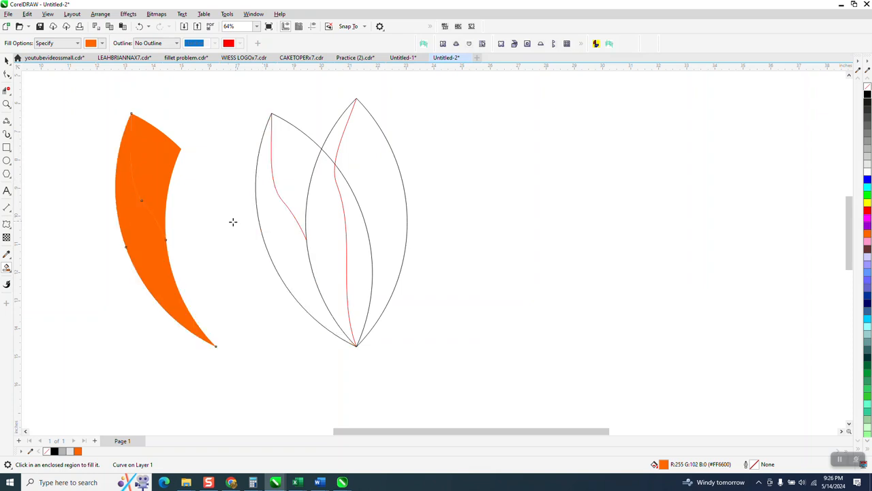
# Step: Smart-fill the upright petal's two sections outside the rotated petal in orange and nudge them about 5 inches right of the outlines
pyautogui.click(333, 141)
pyautogui.press('Right')
pyautogui.click(373, 168)
pyautogui.press('Right')
pyautogui.scroll(-1, 355, 194)
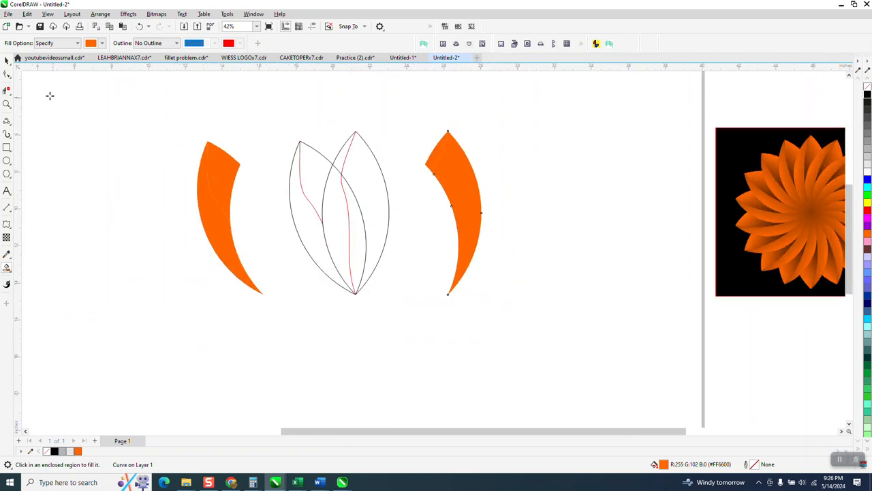
# Step: Delete the two overlapping petal outlines between the orange shapes
pyautogui.click(6, 60)
pyautogui.moveTo(284, 122); pyautogui.dragTo(410, 320)
pyautogui.press('Delete')
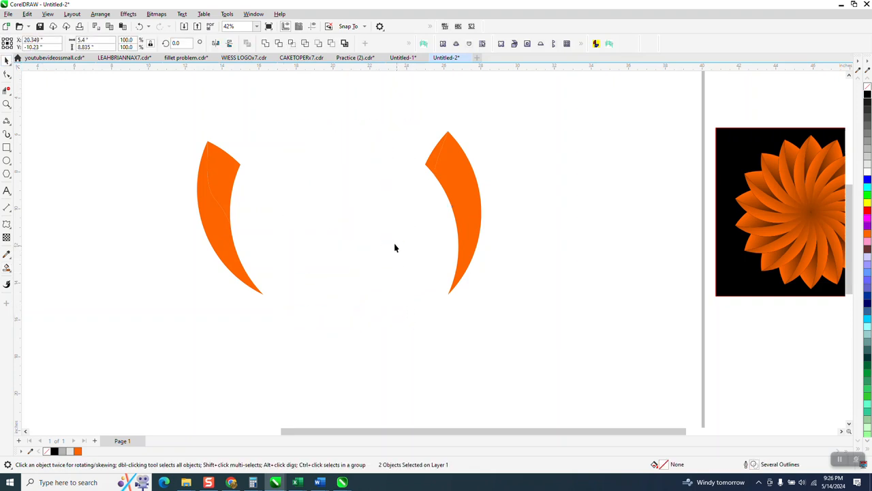
# Step: Apply an orange-to-black fountain fill to the left petal's inner upper section, running from its right corner down to the left
pyautogui.click(231, 174)
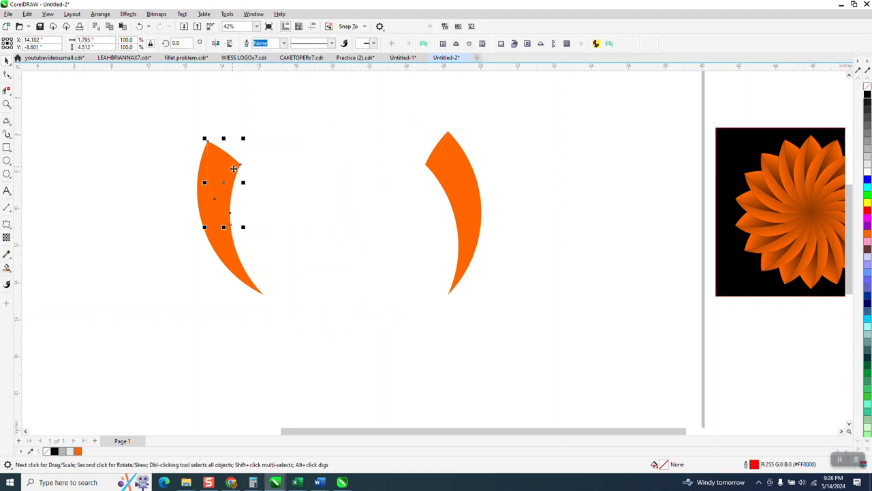
pyautogui.click(8, 270)
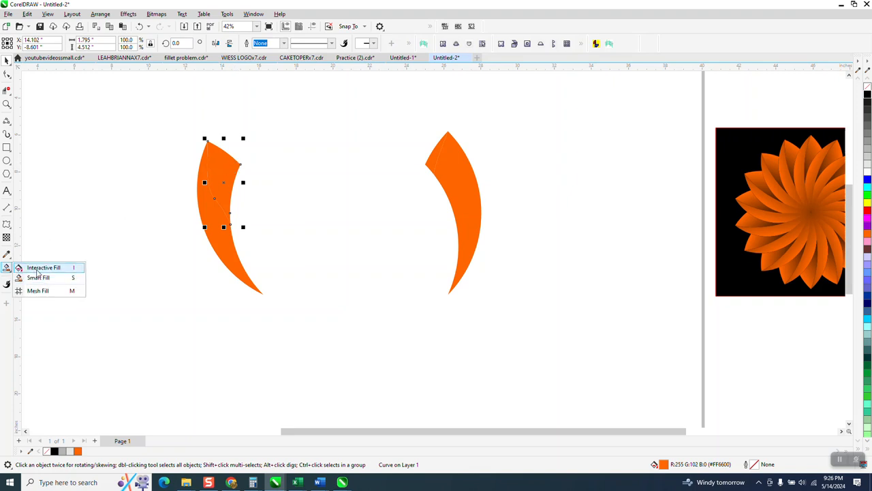
pyautogui.click(37, 267)
pyautogui.moveTo(240, 162); pyautogui.dragTo(192, 199)
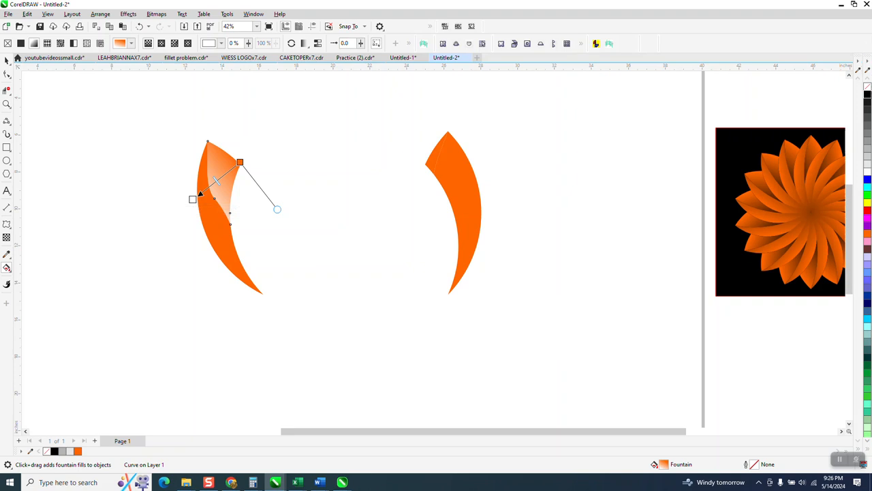
pyautogui.moveTo(869, 96); pyautogui.dragTo(187, 210)
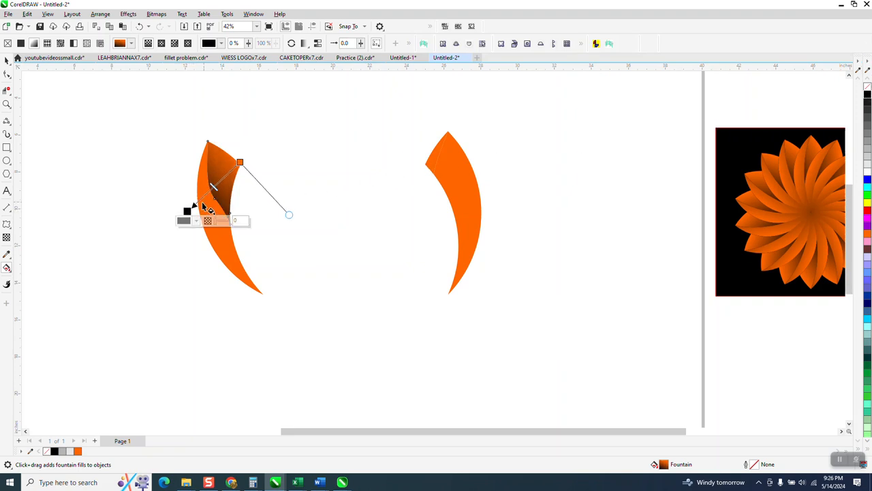
# Step: Apply an orange-to-black fountain fill to the left petal's long outer section, with the black end set well to its right
pyautogui.click(216, 234)
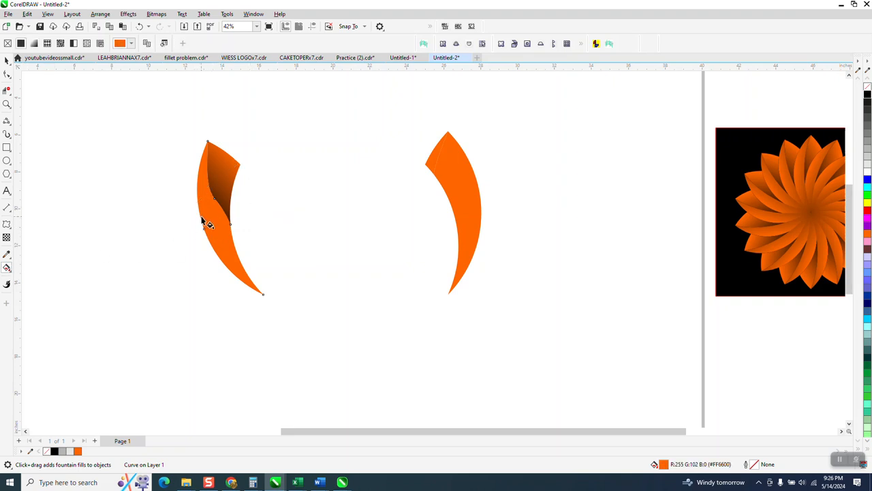
pyautogui.moveTo(206, 216); pyautogui.dragTo(289, 185)
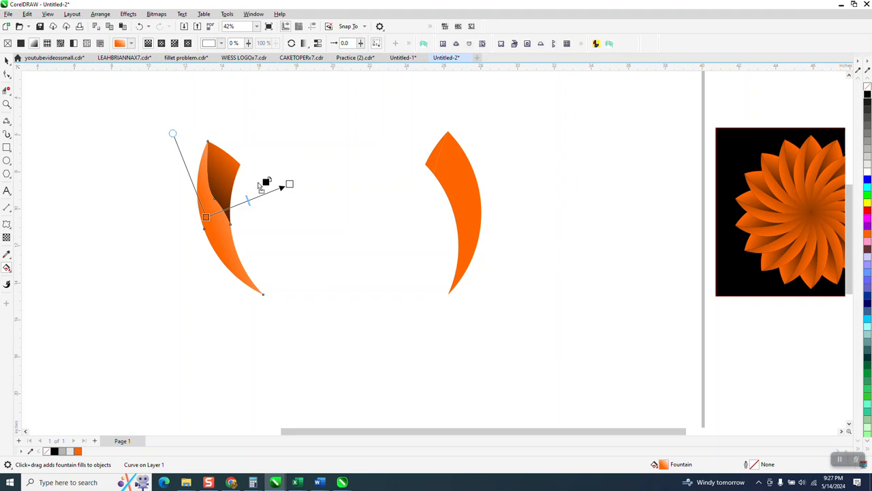
pyautogui.click(289, 184)
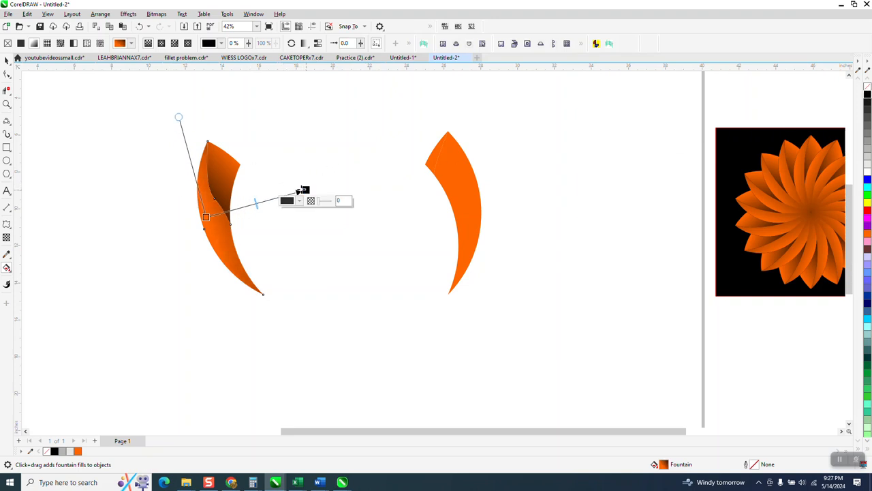
# Step: Apply an orange-to-black fountain fill to the right petal's small upper section, running from its left edge to the right
pyautogui.click(7, 60)
pyautogui.click(429, 164)
pyautogui.click(435, 163)
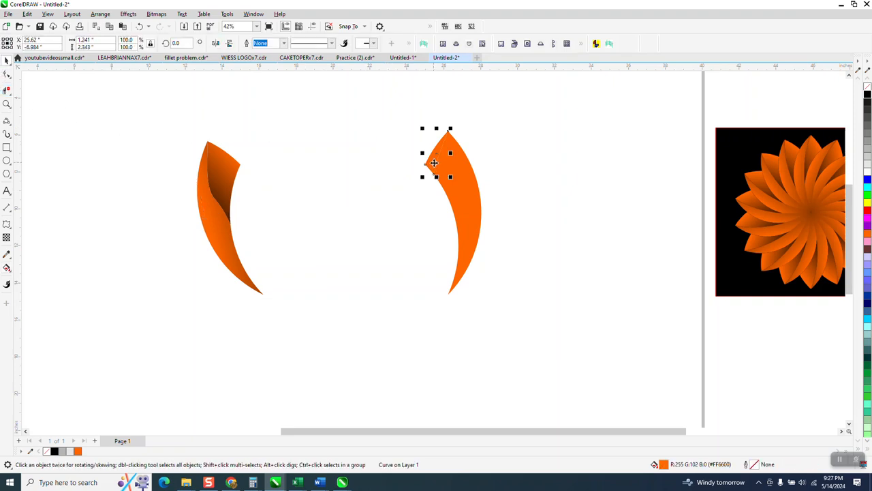
pyautogui.click(7, 267)
pyautogui.moveTo(431, 156); pyautogui.dragTo(479, 175)
pyautogui.moveTo(868, 96); pyautogui.dragTo(450, 164)
pyautogui.click(469, 191)
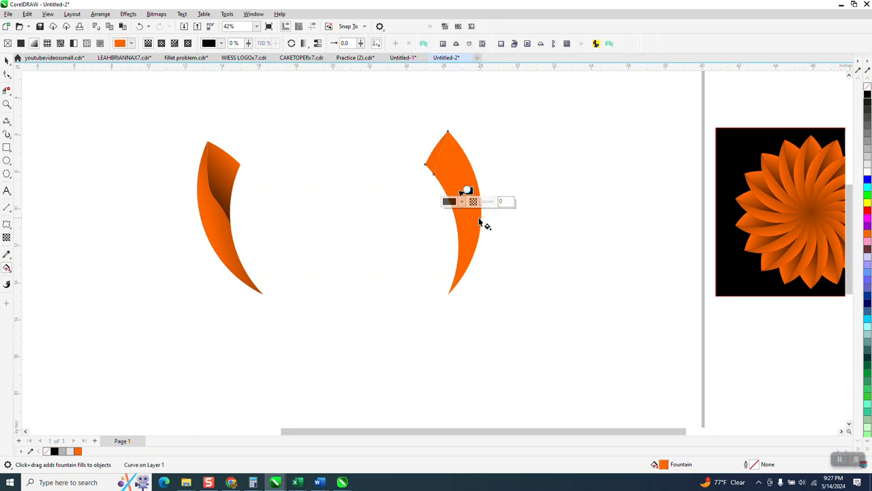
pyautogui.click(139, 26)
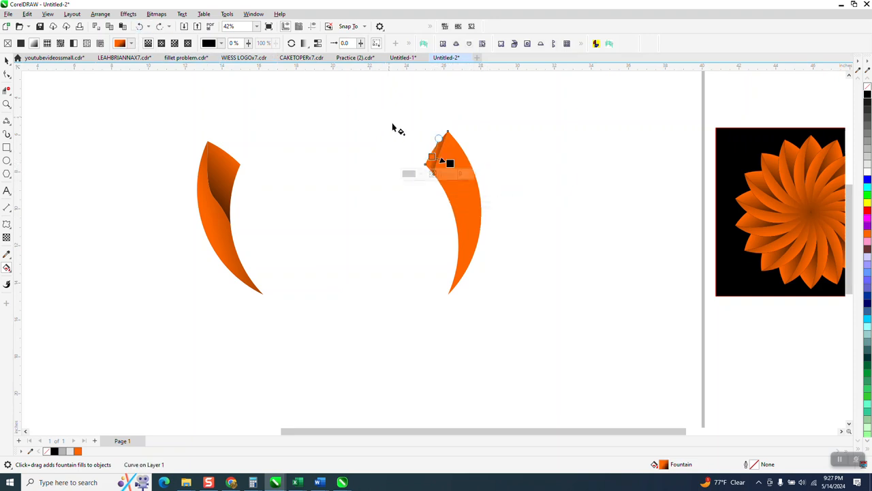
# Step: Apply an orange-to-black fountain fill to the right petal's long outer section, fading from orange in its lower part to black at the upper tip
pyautogui.click(7, 61)
pyautogui.click(377, 171)
pyautogui.click(463, 190)
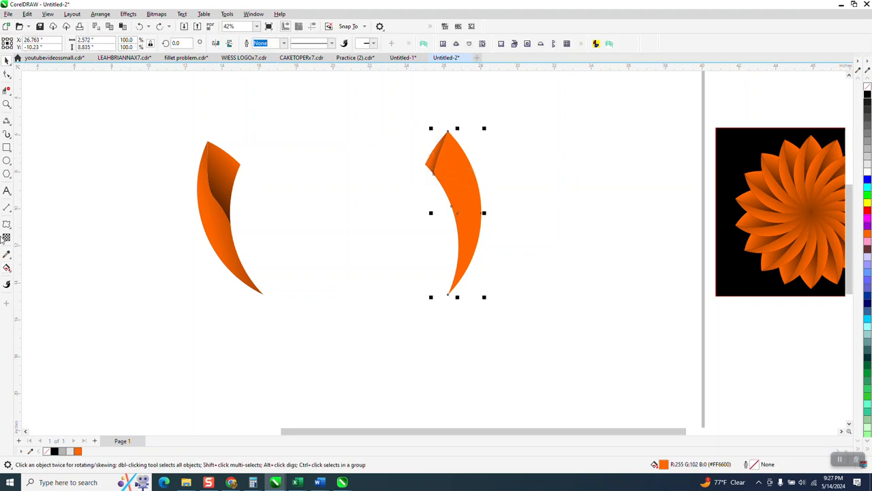
pyautogui.click(7, 268)
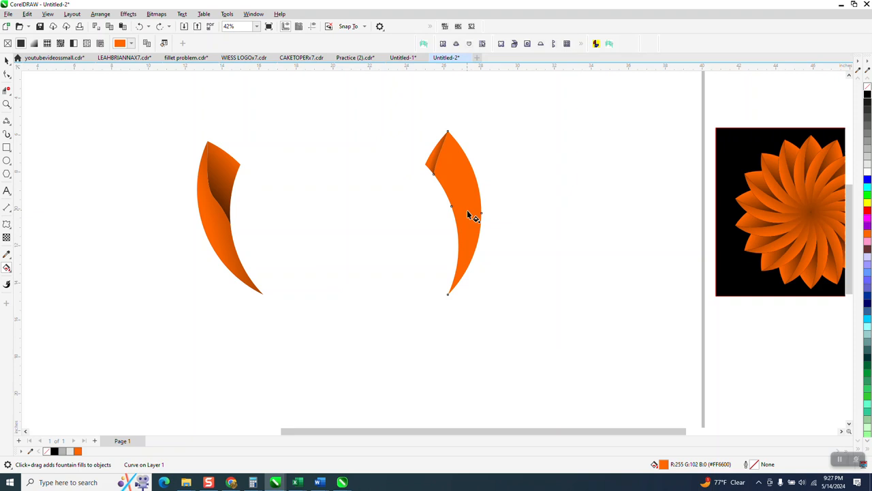
pyautogui.moveTo(476, 222); pyautogui.dragTo(430, 138)
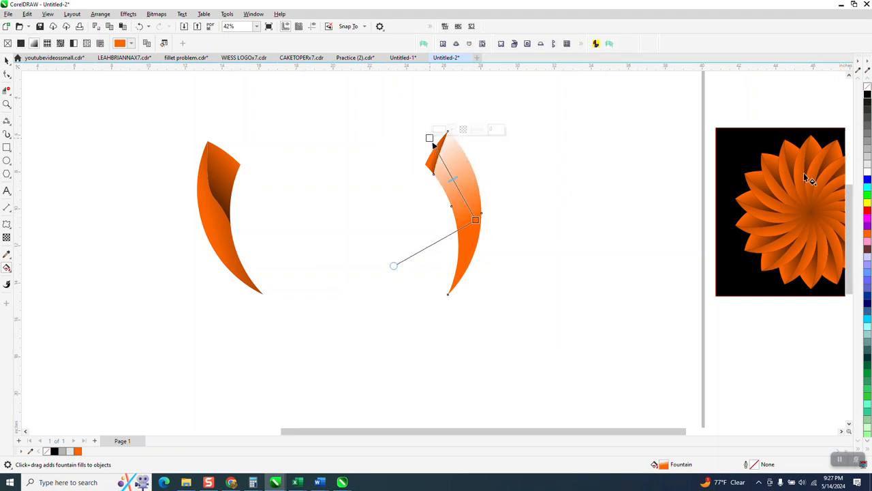
pyautogui.moveTo(867, 98); pyautogui.dragTo(408, 106)
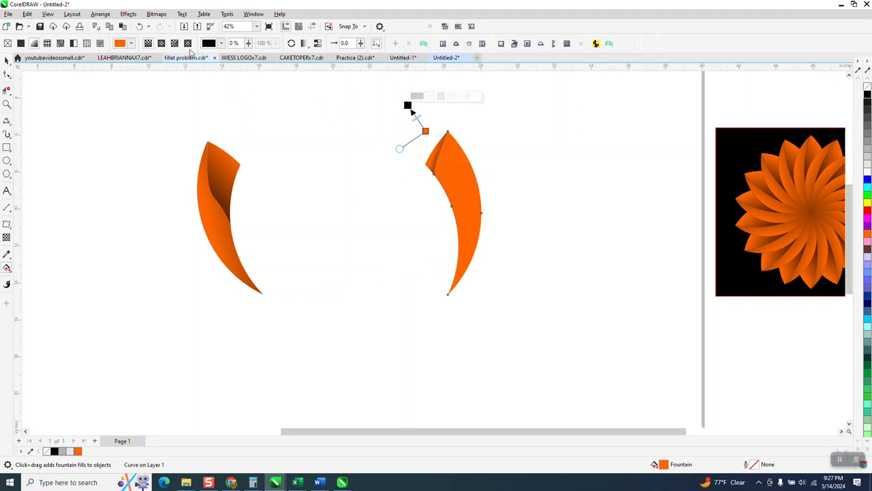
pyautogui.hotkey('ctrl', 'z')
pyautogui.moveTo(429, 139); pyautogui.dragTo(563, 319)
# Step: Group the two sections of the right petal and the two sections of the left petal as separate groups
pyautogui.click(7, 60)
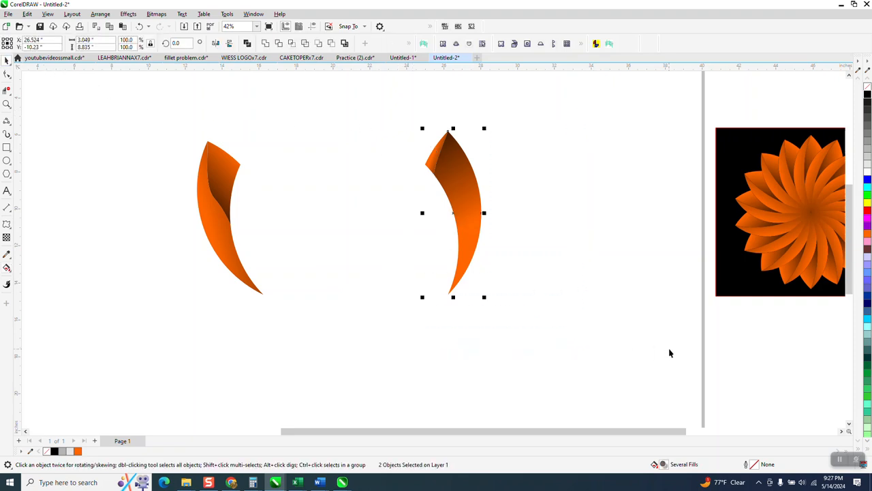
pyautogui.moveTo(173, 129); pyautogui.dragTo(328, 351)
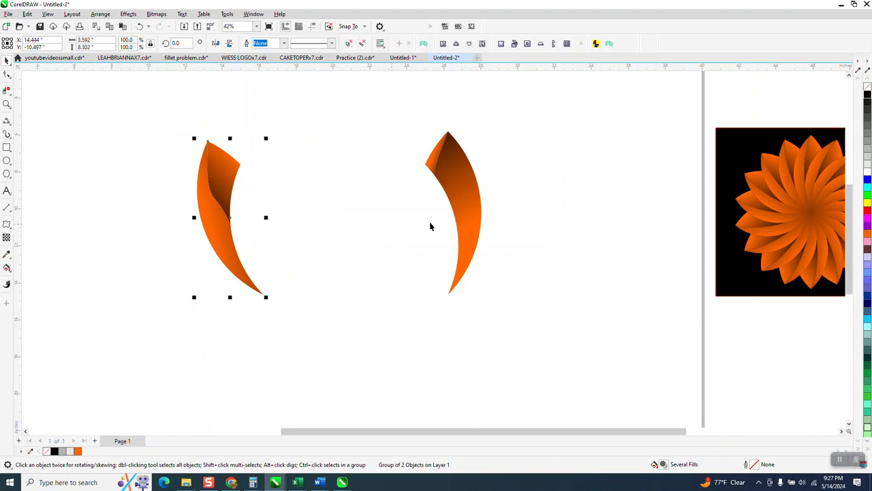
# Step: Move the right petal about 4 inches right and 2.6 inches up, and repeat copies rotated by 20° around its lower tip into a full flower
pyautogui.moveTo(455, 209); pyautogui.dragTo(539, 160)
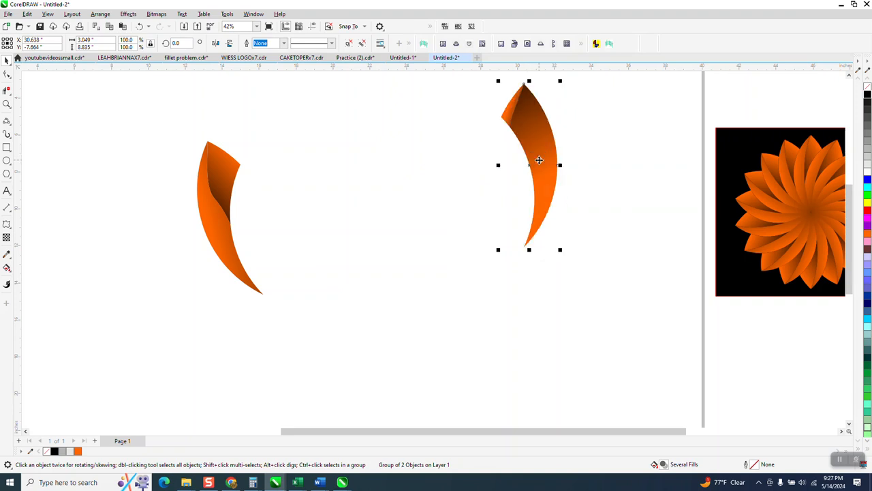
pyautogui.click(530, 165)
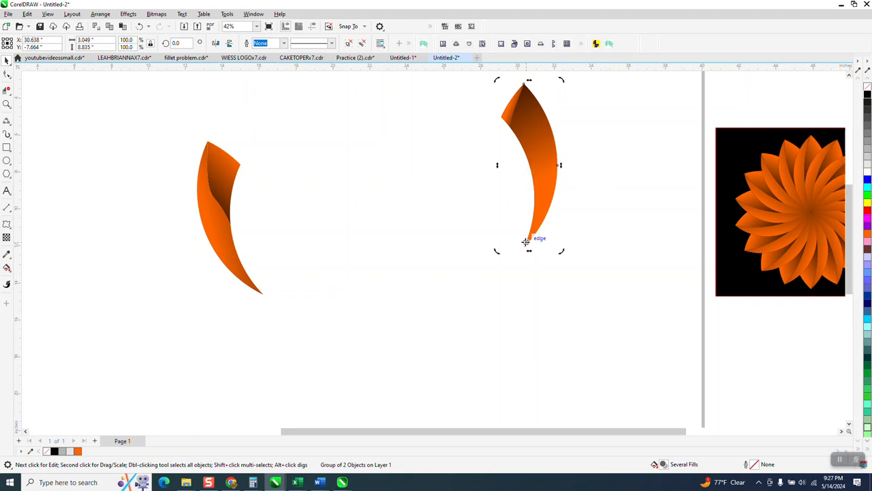
pyautogui.click(176, 43)
pyautogui.write('20')
pyautogui.press('Return')
pyautogui.hotkey('ctrl', 'r')
pyautogui.hotkey('ctrl', 'r')
pyautogui.hotkey('ctrl', 'r')
pyautogui.hotkey('ctrl', 'r')
pyautogui.hotkey('ctrl', 'r')
pyautogui.hotkey('ctrl', 'r')
pyautogui.hotkey('ctrl', 'r')
pyautogui.hotkey('ctrl', 'r')
pyautogui.hotkey('ctrl', 'r')
pyautogui.hotkey('ctrl', 'r')
pyautogui.hotkey('ctrl', 'r')
pyautogui.hotkey('ctrl', 'r')
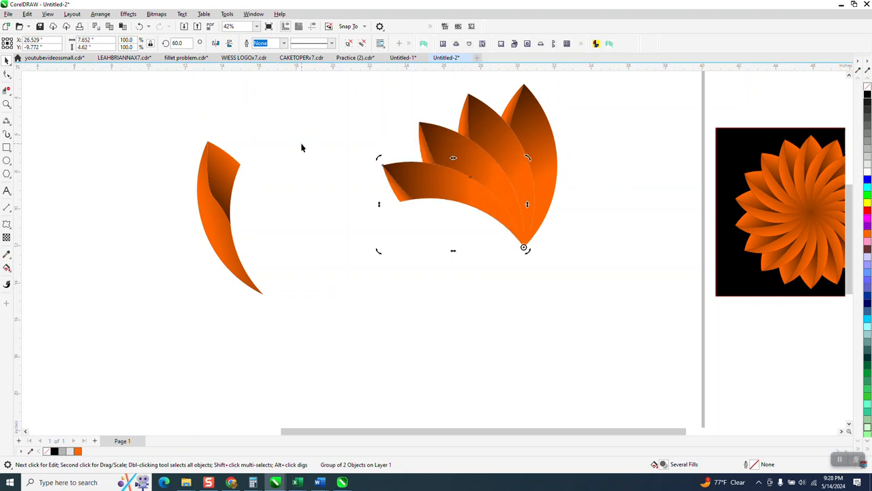
pyautogui.hotkey('ctrl', 'r')
pyautogui.hotkey('ctrl', 'r')
pyautogui.hotkey('ctrl', 'r')
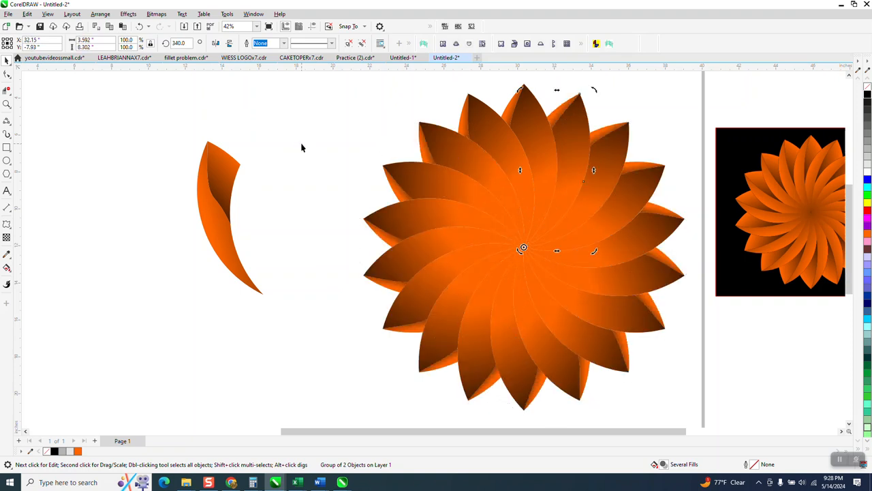
# Step: Move the left petal about 3 inches left and 3.6 inches up, away from the finished flower
pyautogui.click(411, 144)
pyautogui.scroll(-1, 300, 225)
pyautogui.moveTo(327, 271); pyautogui.dragTo(327, 270)
pyautogui.moveTo(244, 221); pyautogui.dragTo(203, 170)
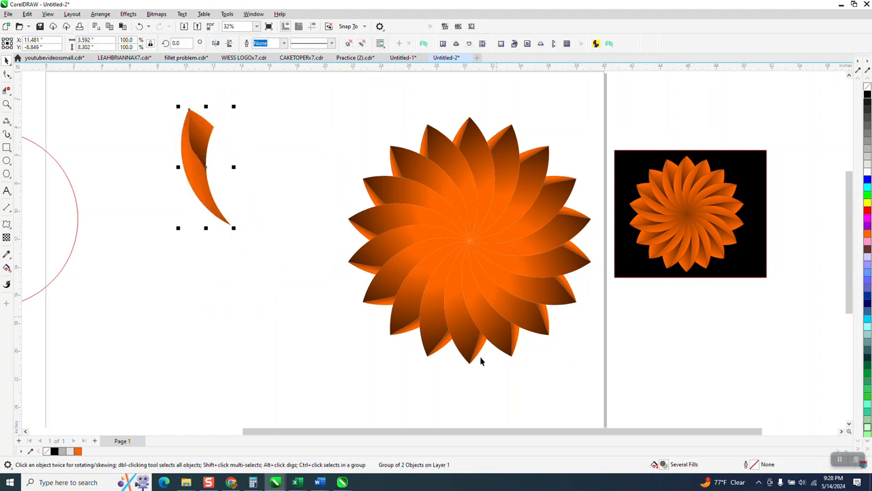
# Step: Set the left petal's rotation centre on its lower tip and repeat copies rotated by 20° around it into a full flower
pyautogui.click(212, 171)
pyautogui.moveTo(206, 167); pyautogui.dragTo(232, 223)
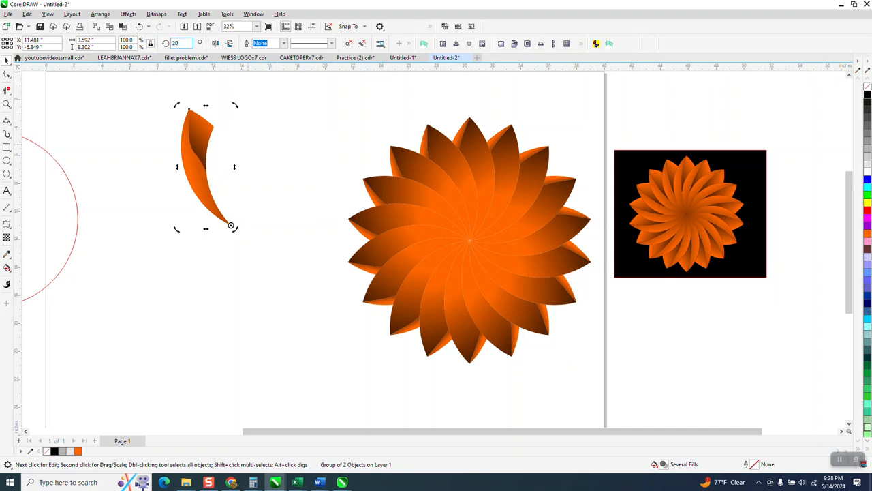
pyautogui.press('Return')
pyautogui.hotkey('ctrl', 'd')
pyautogui.hotkey('ctrl', 'd')
pyautogui.hotkey('ctrl', 'd')
pyautogui.hotkey('ctrl', 'd')
pyautogui.hotkey('ctrl', 'd')
pyautogui.hotkey('ctrl', 'd')
pyautogui.hotkey('ctrl', 'd')
pyautogui.hotkey('ctrl', 'd')
pyautogui.hotkey('ctrl', 'd')
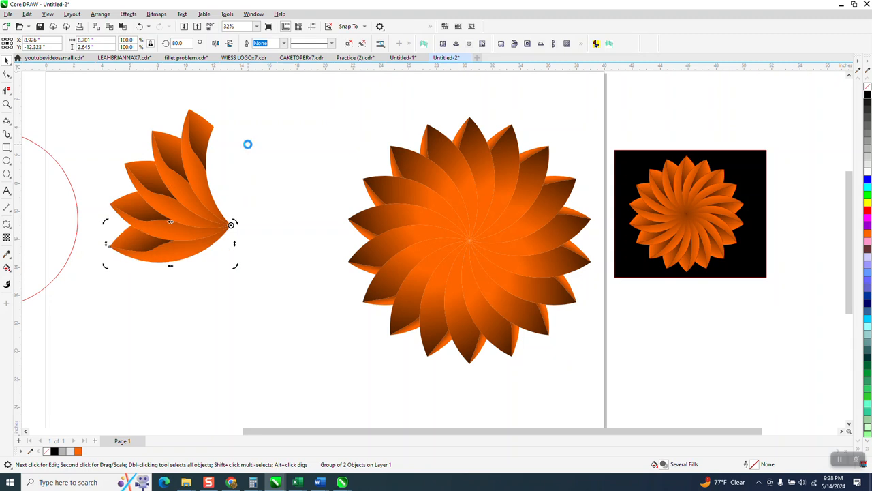
pyautogui.hotkey('ctrl', 'd')
pyautogui.hotkey('ctrl', 'd')
pyautogui.hotkey('ctrl', 'd')
pyautogui.hotkey('ctrl', 'd')
pyautogui.hotkey('ctrl', 'd')
pyautogui.hotkey('ctrl', 'd')
pyautogui.hotkey('ctrl', 'd')
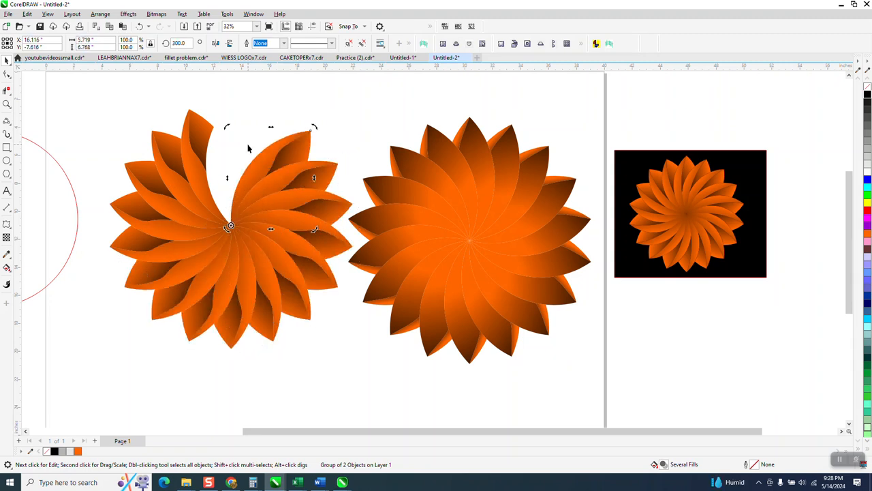
# Step: Delete the flower made from the right petal, keeping the one made from the left petal
pyautogui.scroll(-1, 341, 198)
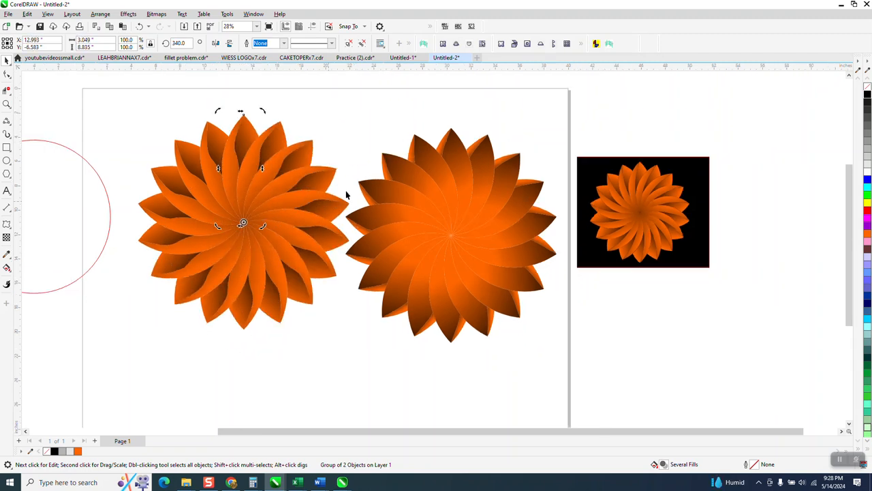
pyautogui.click(416, 215)
pyautogui.moveTo(343, 104); pyautogui.dragTo(561, 360)
pyautogui.press('Delete')
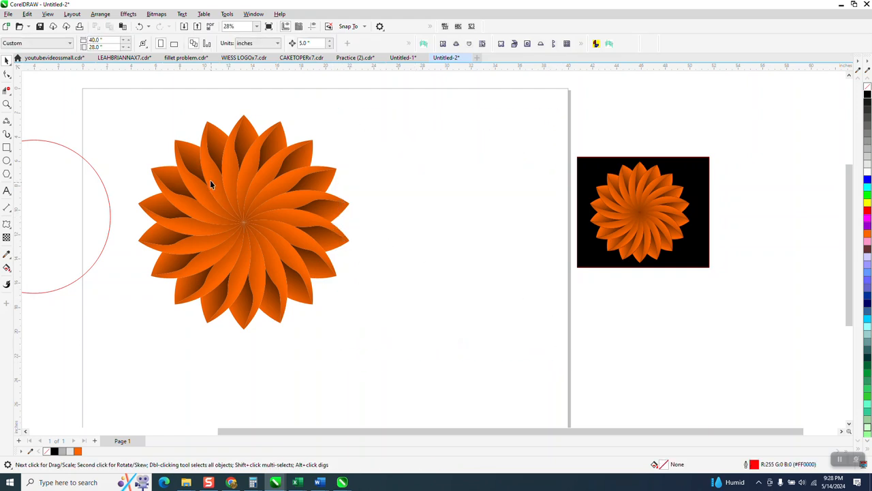
# Step: Move the whole remaining flower about 16 inches right, beside the black-background reference, and check its petal shading up close
pyautogui.moveTo(432, 365); pyautogui.dragTo(432, 364)
pyautogui.moveTo(249, 224); pyautogui.dragTo(440, 228)
pyautogui.click(7, 104)
pyautogui.moveTo(397, 126); pyautogui.dragTo(479, 188)
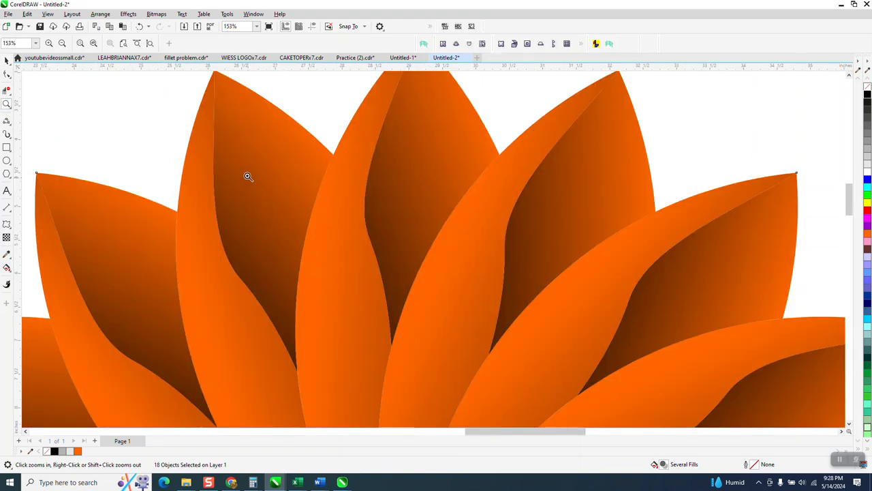
pyautogui.scroll(-3, 228, 147)
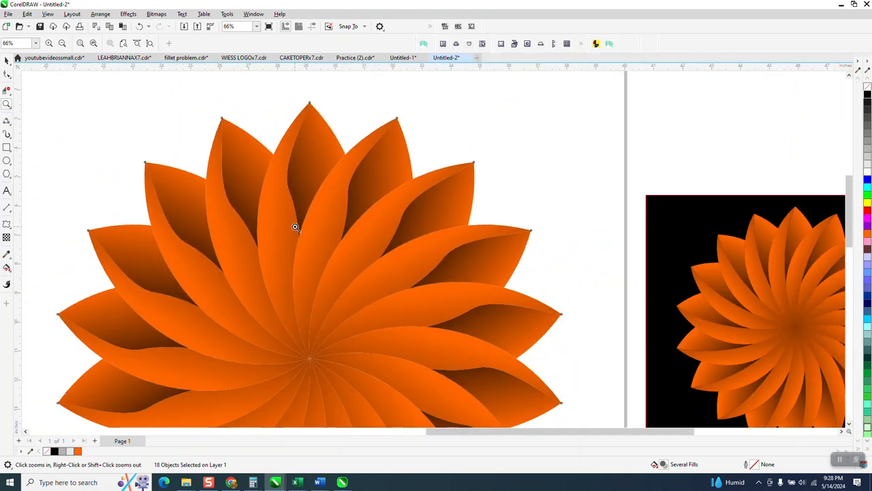
pyautogui.scroll(-1, 310, 153)
pyautogui.scroll(-1, 310, 152)
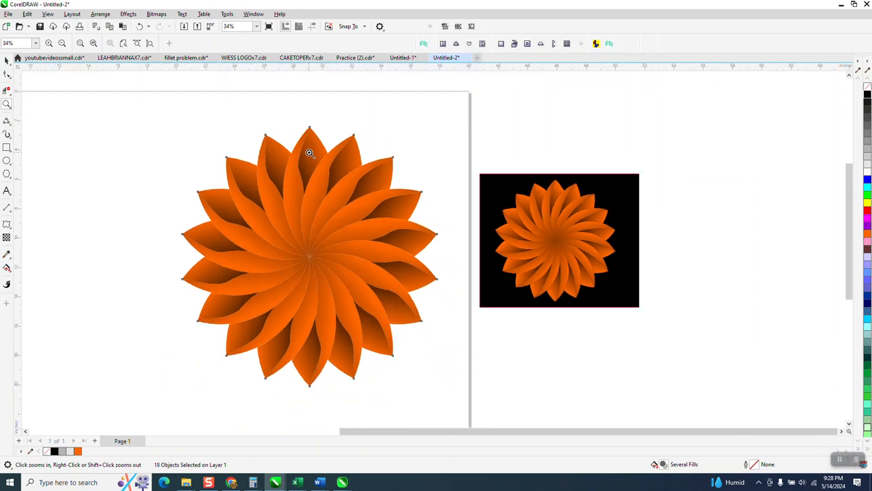